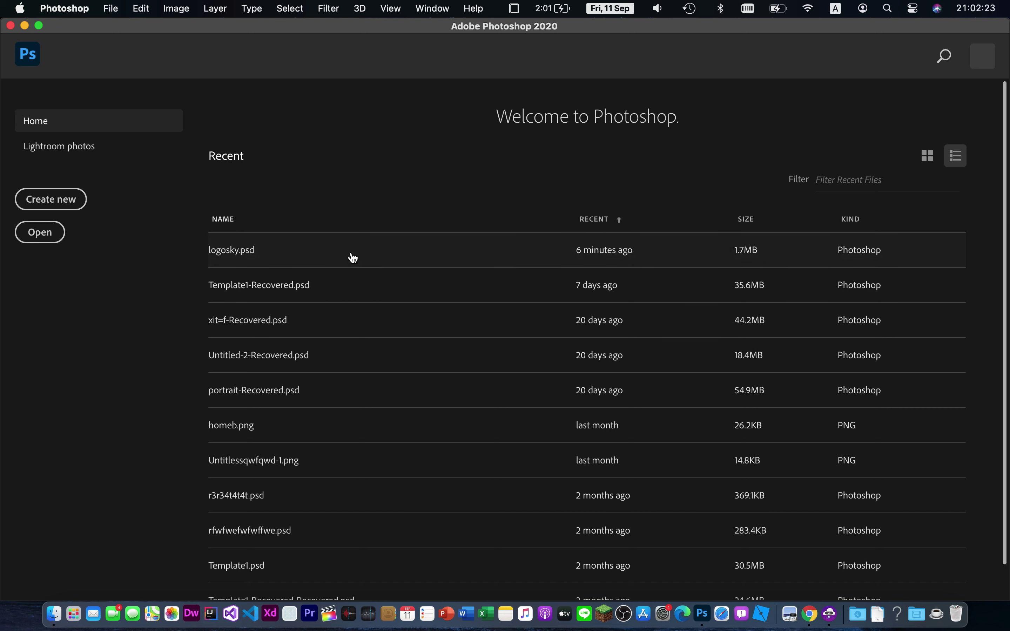
Step: Start a new document and name it 'Document WOWOWOW'
{"action": "left_click", "coordinate": [73, 199]}
{"action": "mouse_move", "coordinate": [449, 176]}
{"action": "left_mouse_down"}
{"action": "mouse_move", "coordinate": [466, 157]}
{"action": "mouse_move", "coordinate": [364, 181]}
{"action": "left_mouse_up"}
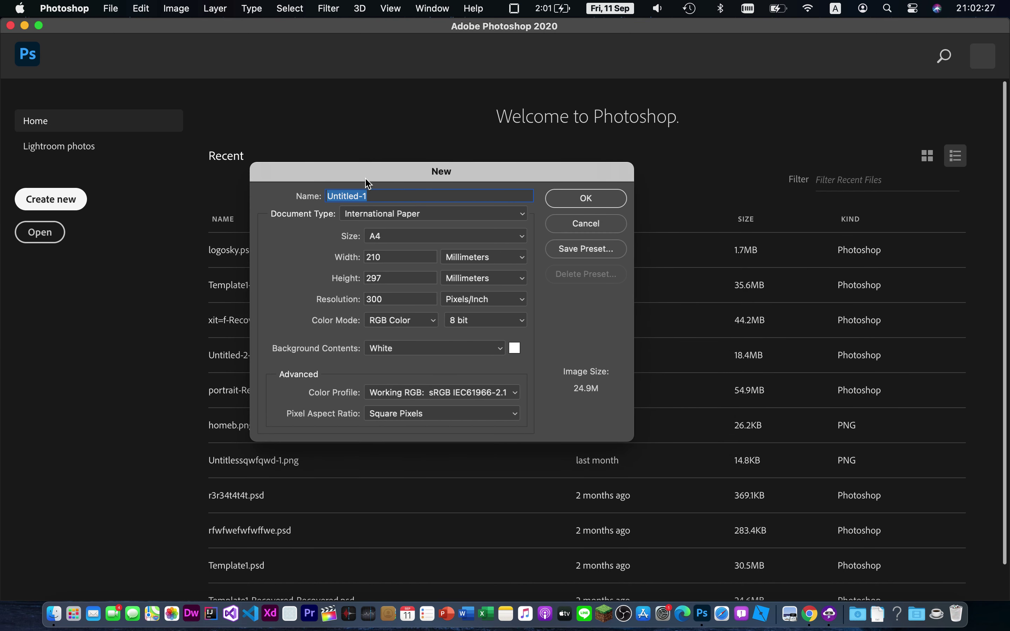
{"action": "key", "text": "BackSpace"}
{"action": "type", "text": "Document WOWOWOWOW"}
Step: Try the Default Photoshop Size, Film & Video and International Paper presets
{"action": "left_click", "coordinate": [364, 216]}
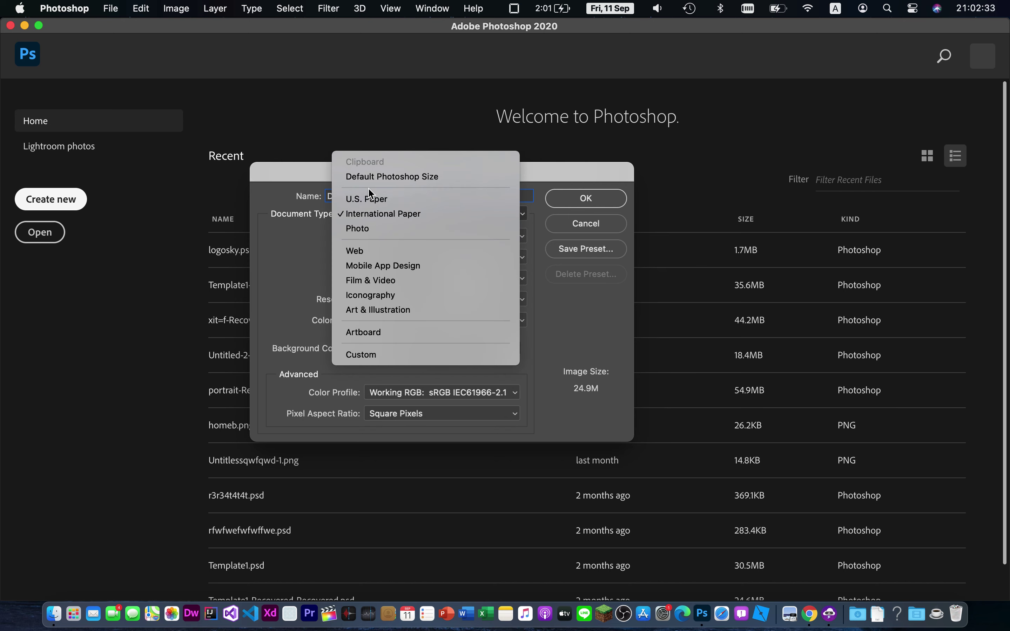
{"action": "left_click", "coordinate": [377, 177]}
{"action": "left_click", "coordinate": [367, 209]}
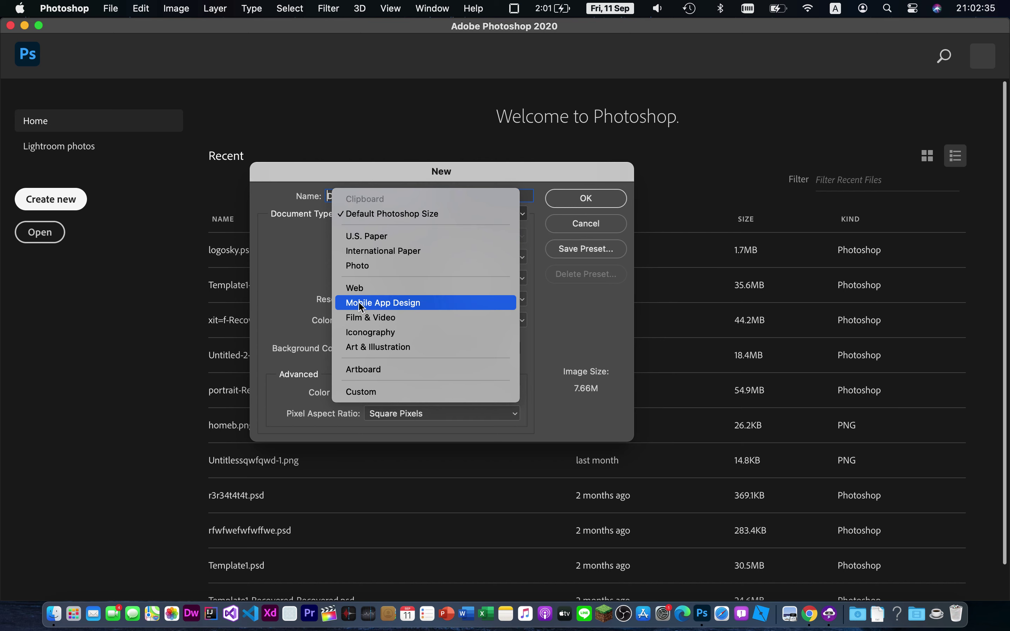
{"action": "left_click", "coordinate": [367, 315]}
{"action": "left_click", "coordinate": [354, 216]}
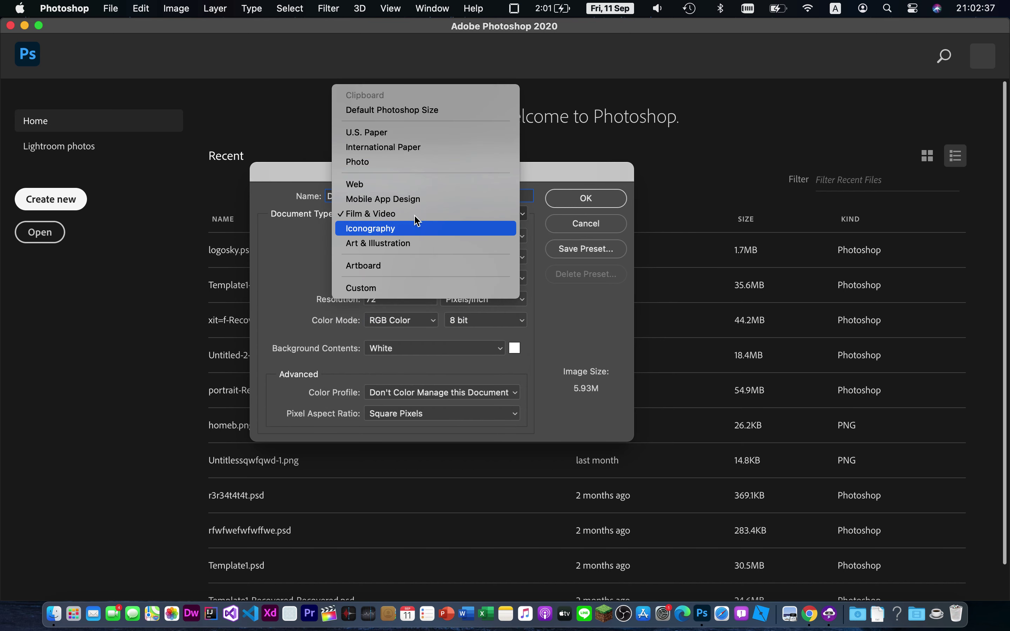
{"action": "left_click", "coordinate": [408, 148]}
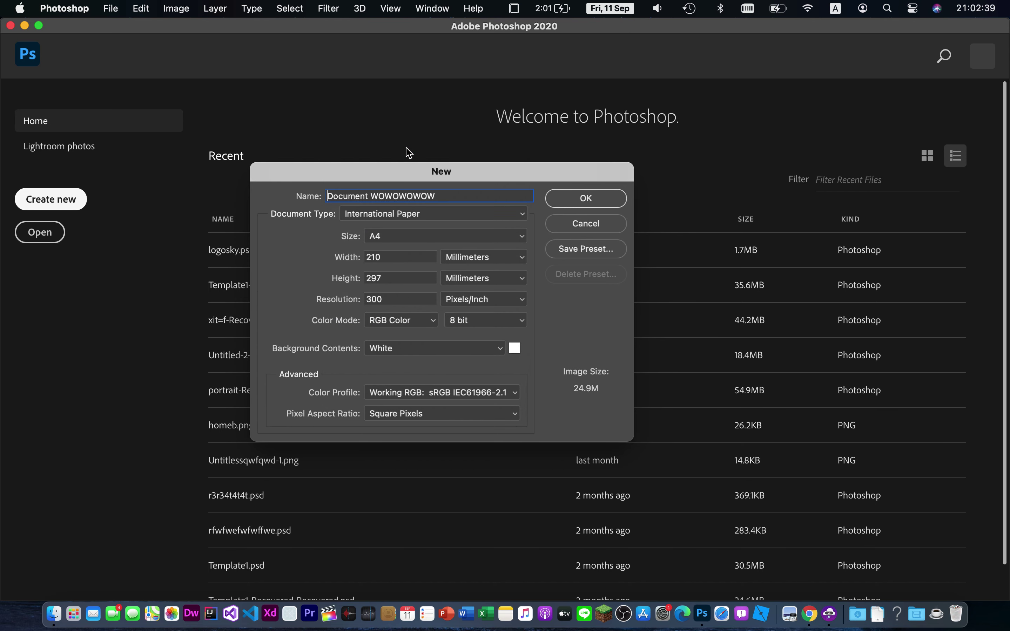
Step: Review paper sizes and width units in centimeters and pixels, then cancel the document
{"action": "left_click", "coordinate": [383, 234]}
{"action": "left_click", "coordinate": [486, 259]}
{"action": "left_click", "coordinate": [502, 243]}
{"action": "left_click", "coordinate": [501, 228]}
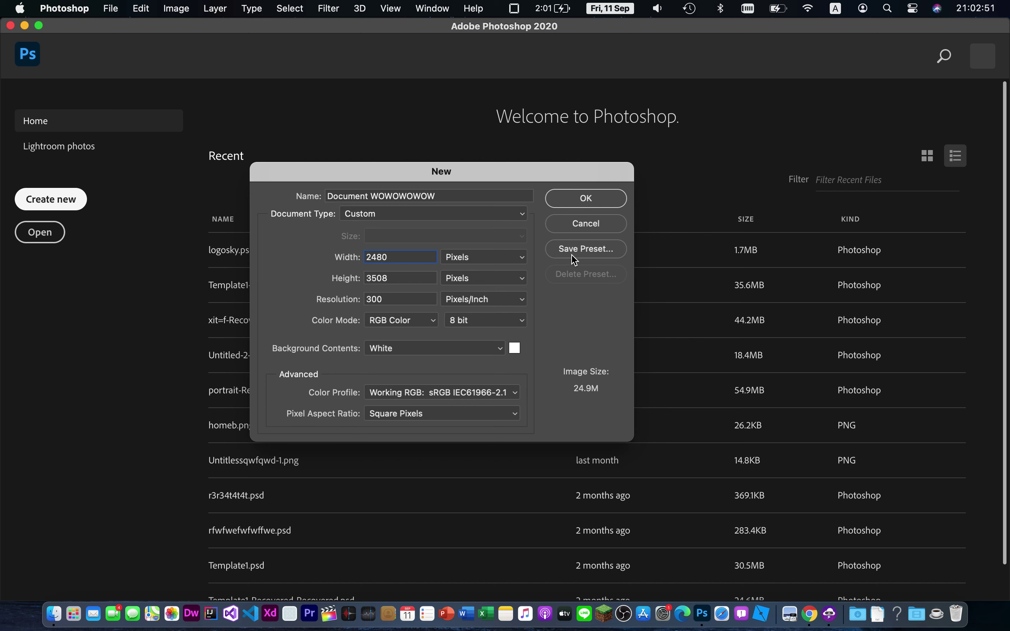
{"action": "left_click", "coordinate": [586, 223]}
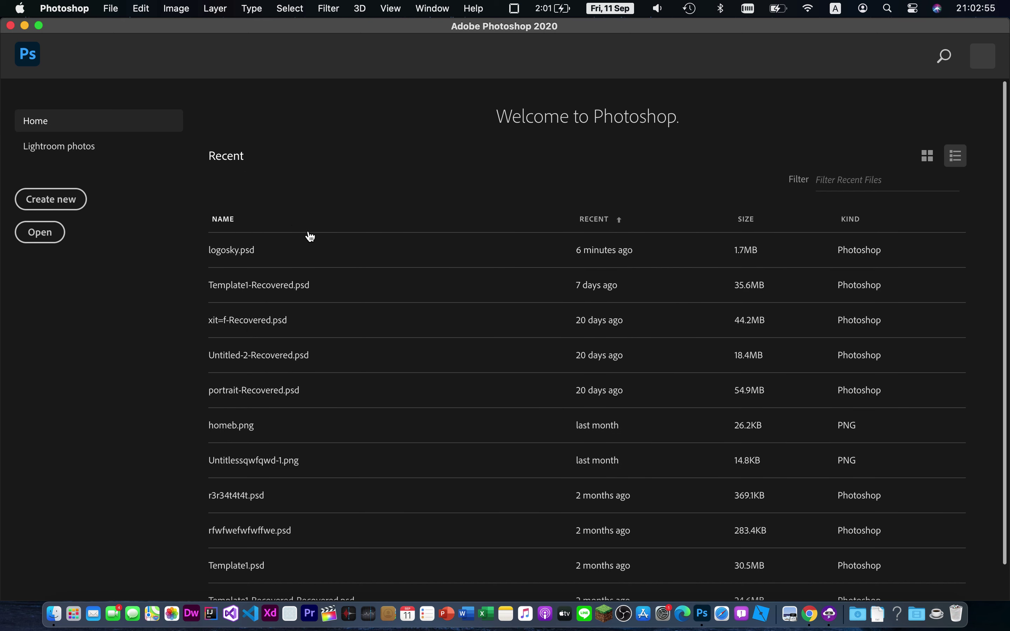
Step: Create a blank document from the A4 print preset, 210 × 297 mm at 300 ppi
{"action": "left_click", "coordinate": [111, 7]}
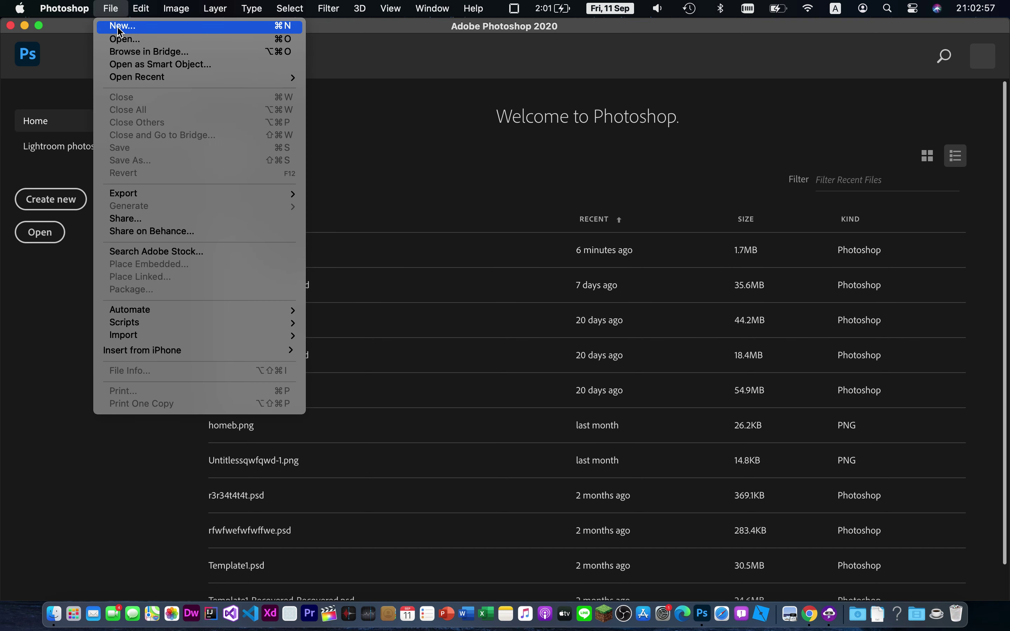
{"action": "left_click", "coordinate": [121, 28]}
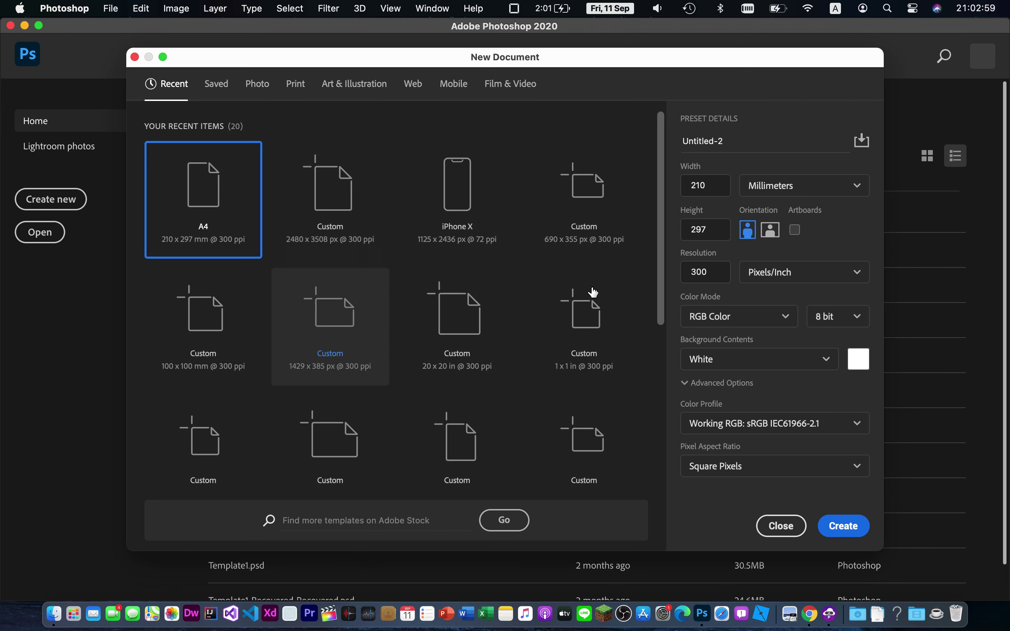
{"action": "left_click", "coordinate": [297, 86]}
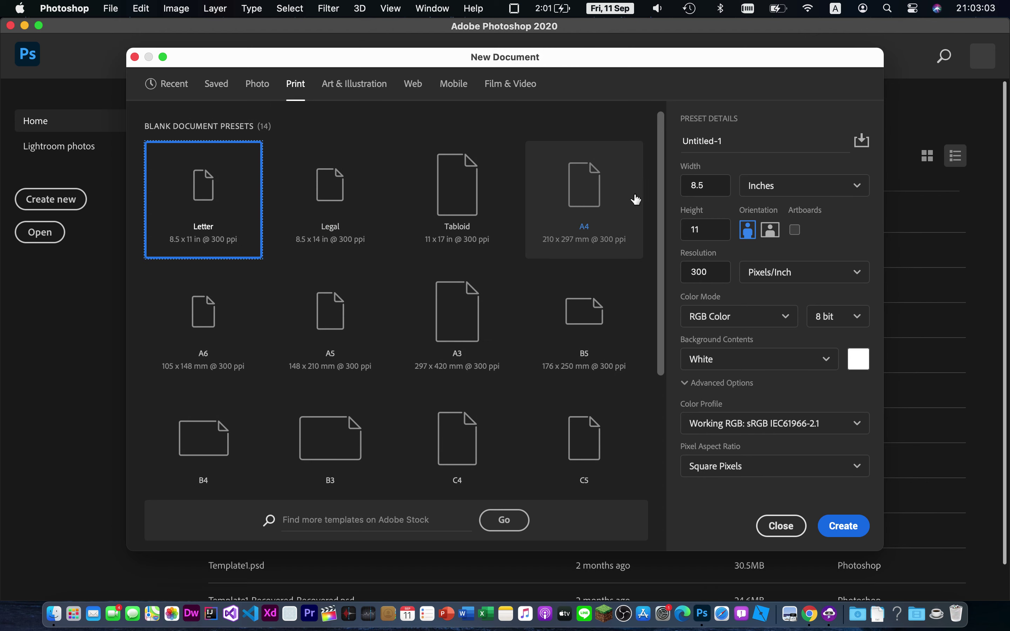
{"action": "left_click", "coordinate": [577, 209]}
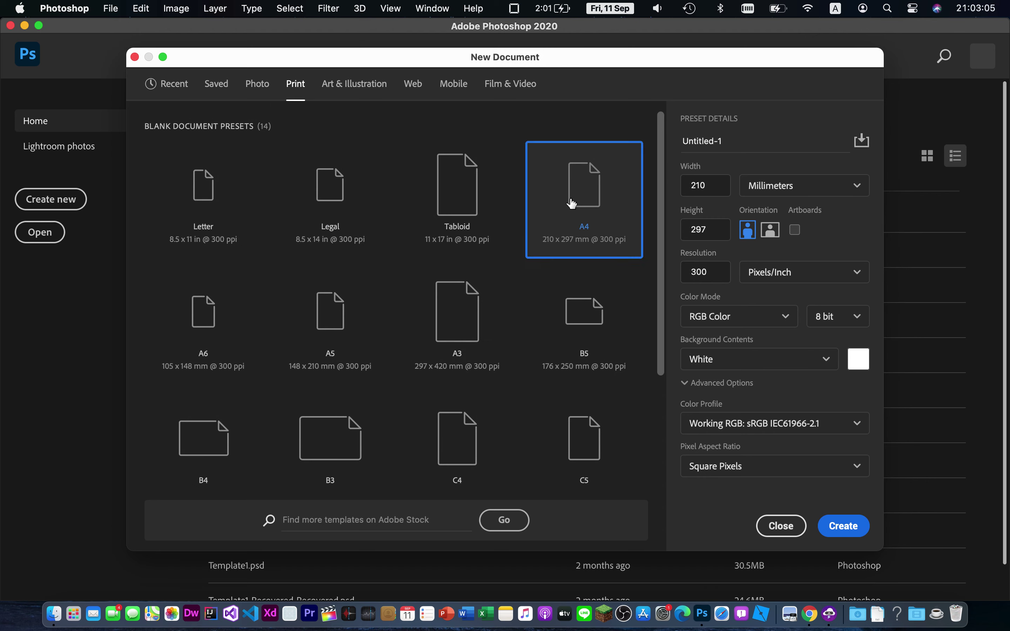
{"action": "left_click", "coordinate": [850, 535]}
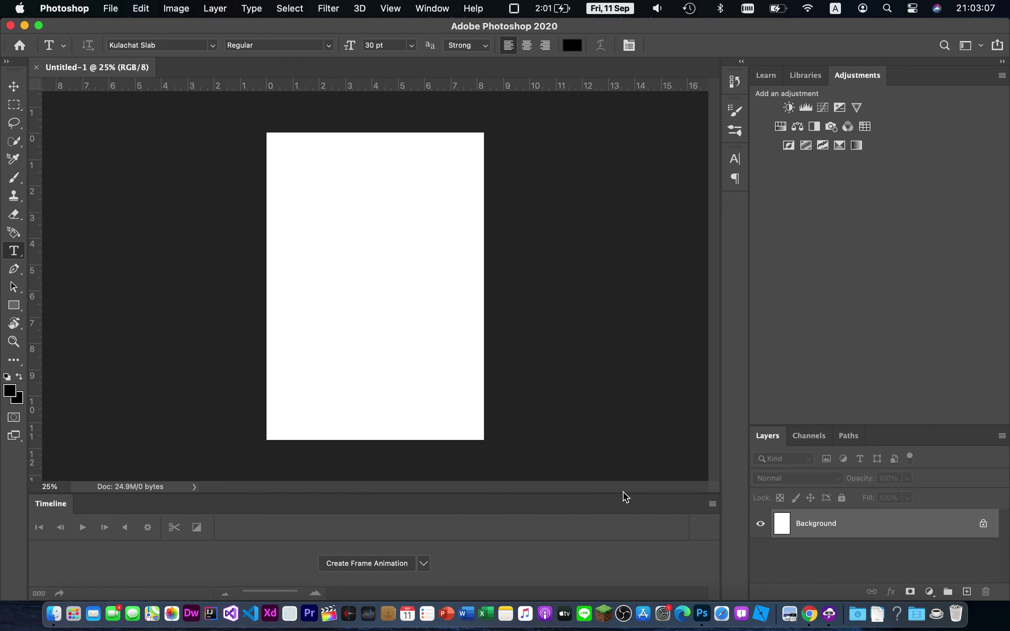
Step: Unlock the background layer, add a layer, then delete and restore Layer 0
{"action": "left_click", "coordinate": [983, 523]}
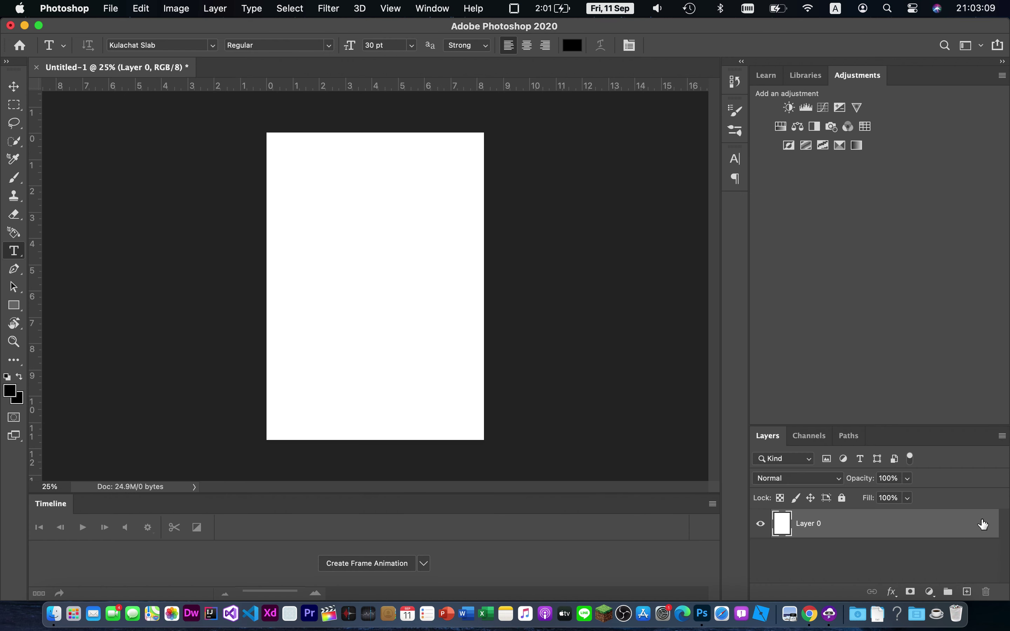
{"action": "left_click", "coordinate": [967, 592]}
{"action": "left_click", "coordinate": [923, 565]}
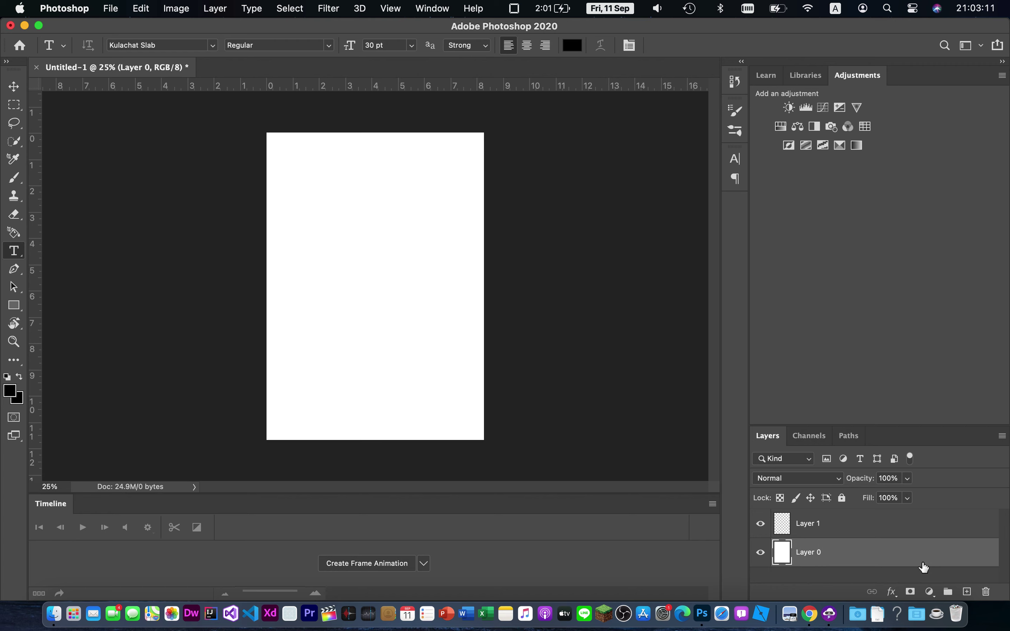
{"action": "key", "text": "Delete"}
{"action": "key", "text": "super+z"}
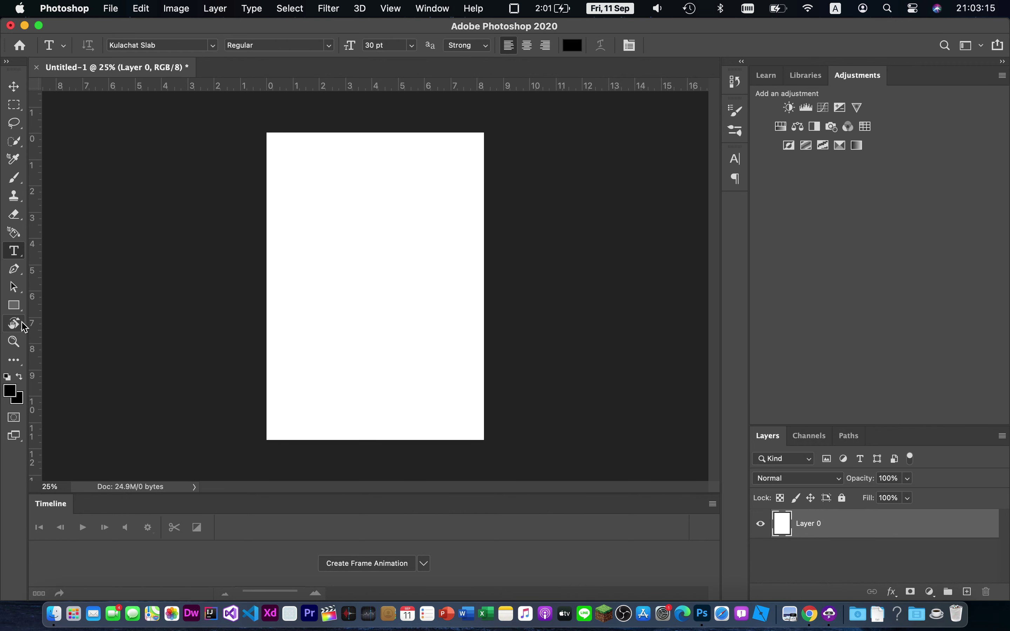
Step: Switch to the Line tool, then draw and undo a horizontal arrow
{"action": "left_click", "coordinate": [14, 306]}
{"action": "scroll", "coordinate": [285, 166], "scroll_direction": "up", "scroll_amount": 3}
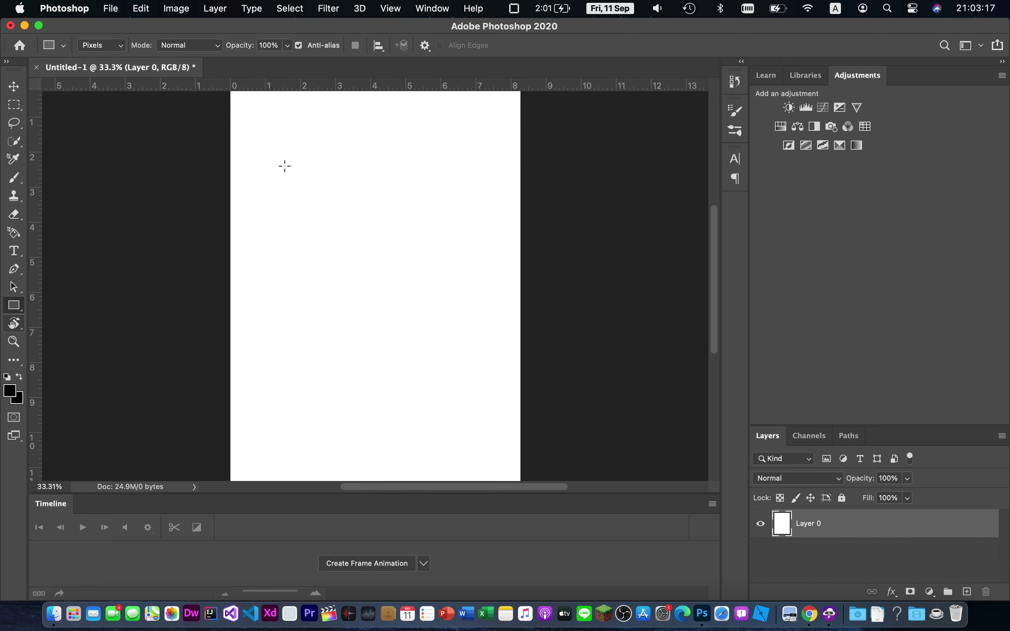
{"action": "right_click", "coordinate": [19, 317]}
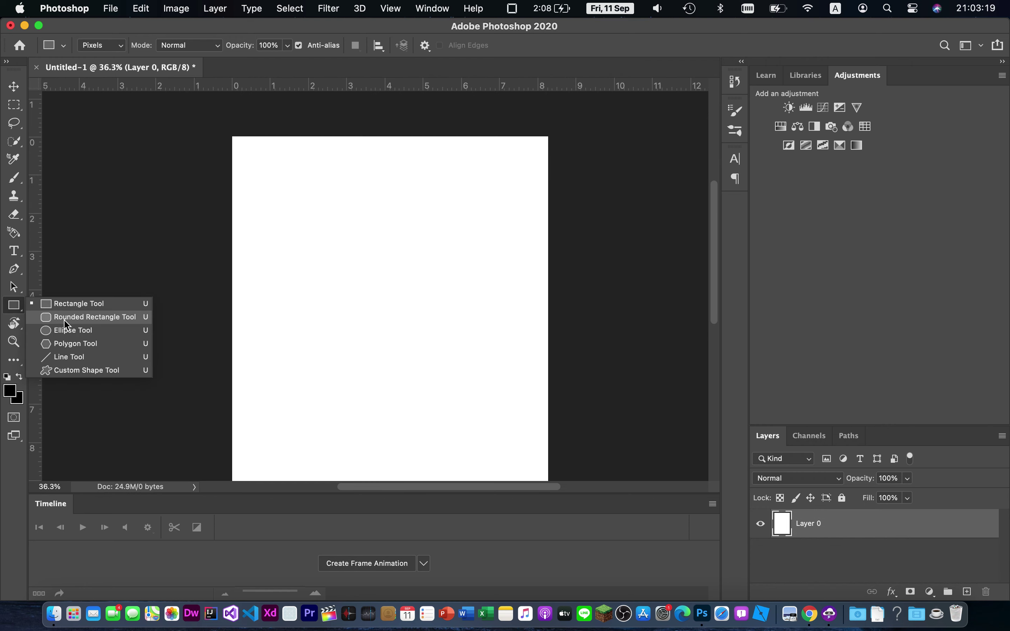
{"action": "left_click", "coordinate": [75, 356]}
{"action": "left_click_drag", "start_coordinate": [269, 246], "coordinate": [516, 249]}
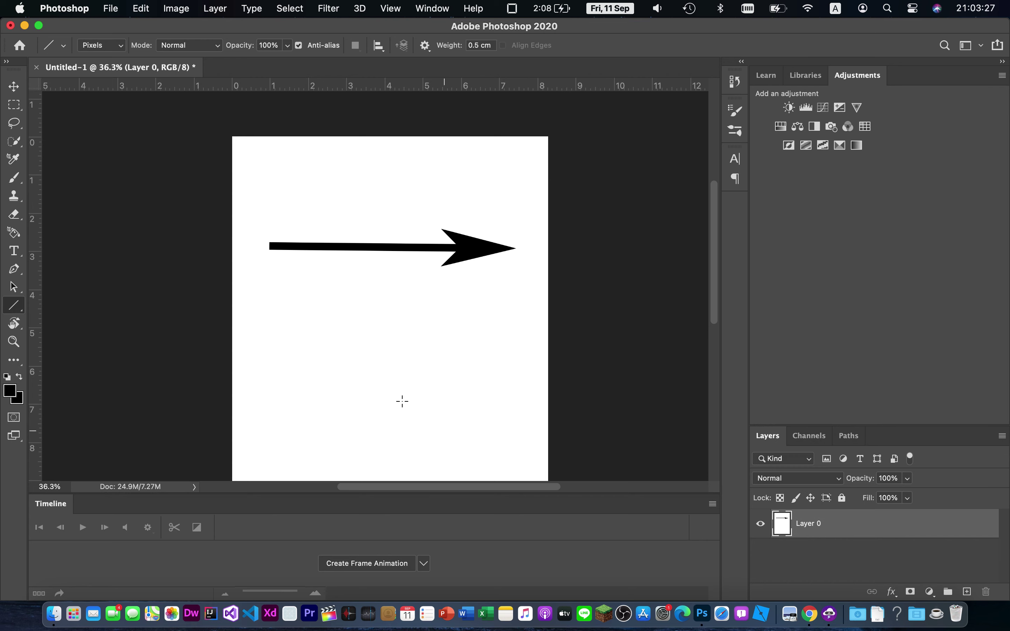
{"action": "key", "text": "ctrl+z"}
Step: Draw and undo a vertical arrow, a trial line and a horizontal line
{"action": "left_click_drag", "start_coordinate": [312, 375], "coordinate": [334, 140]}
{"action": "key", "text": "ctrl+z"}
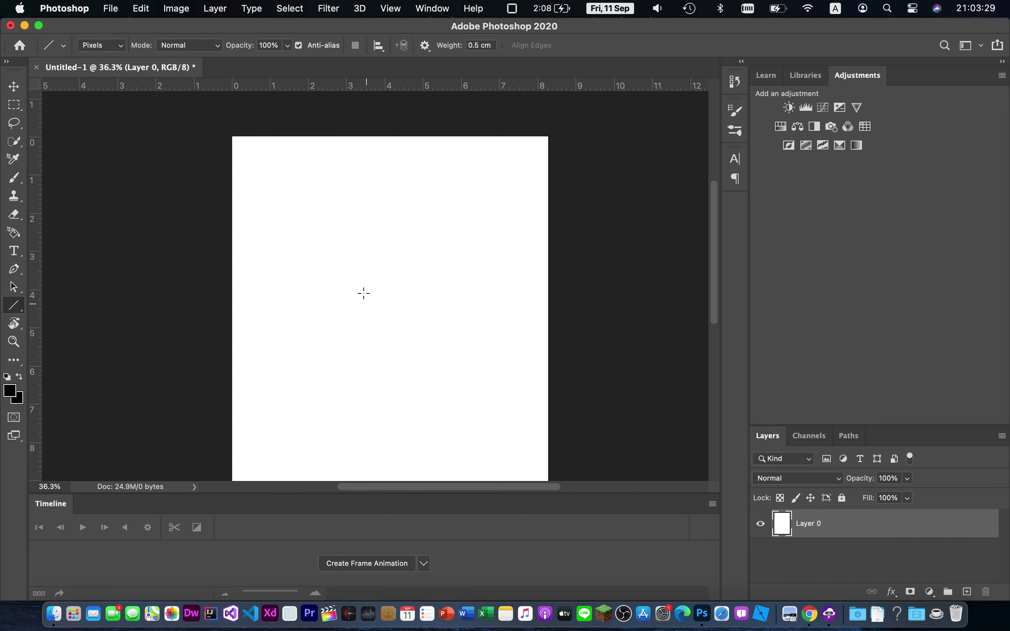
{"action": "left_click_drag", "start_coordinate": [350, 232], "coordinate": [349, 439]}
{"action": "key", "text": "ctrl+z"}
{"action": "left_click_drag", "start_coordinate": [292, 287], "coordinate": [787, 274]}
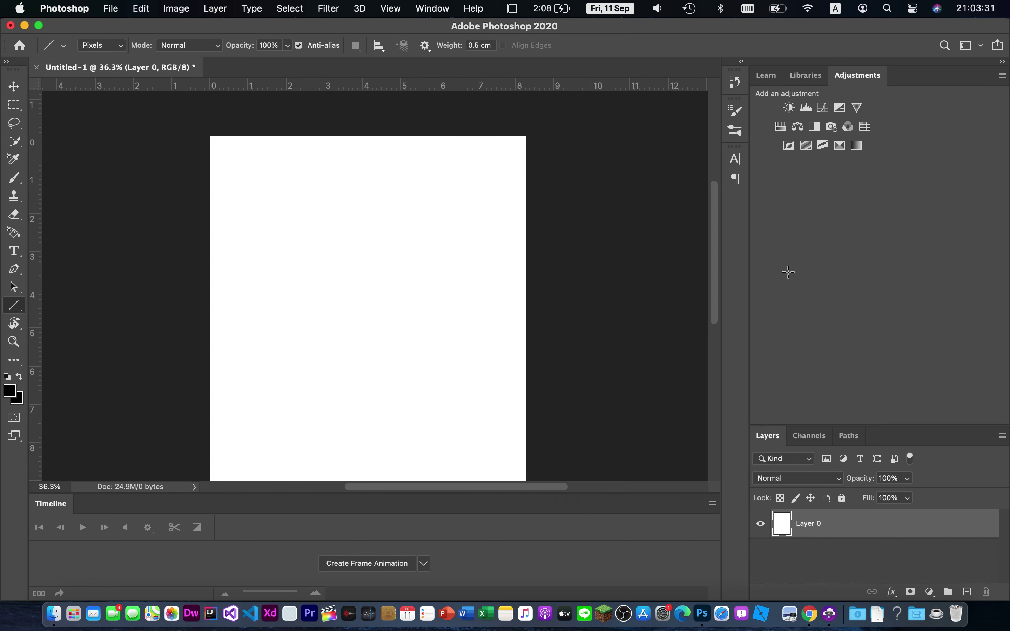
{"action": "key", "text": "ctrl+z"}
Step: Draw a thin black bar across the page top with the Rectangle tool, then undo it
{"action": "right_click", "coordinate": [13, 305]}
{"action": "left_click", "coordinate": [70, 303]}
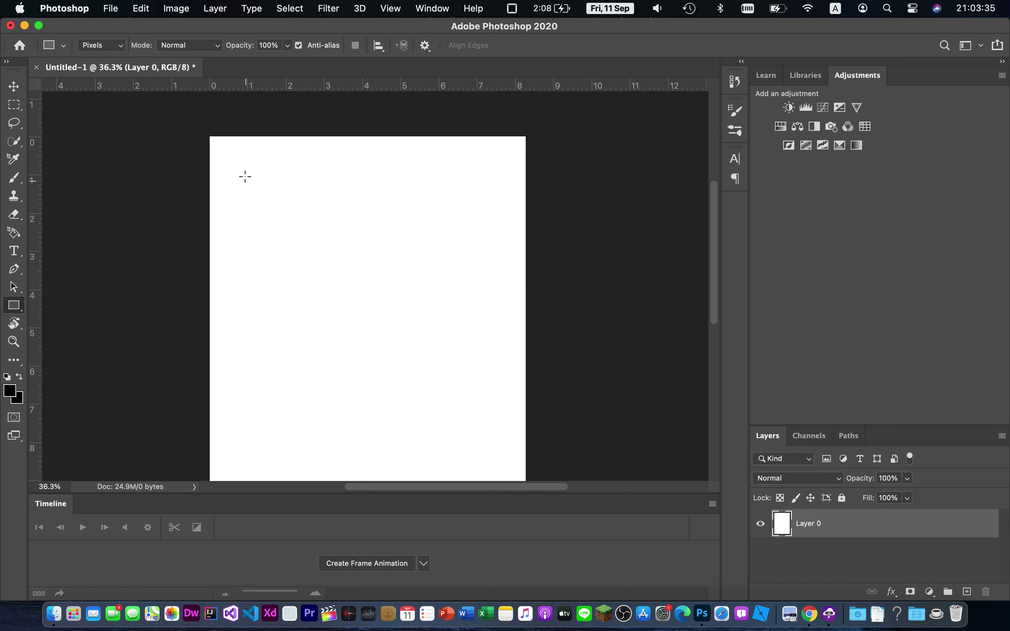
{"action": "left_click_drag", "start_coordinate": [232, 191], "coordinate": [506, 195]}
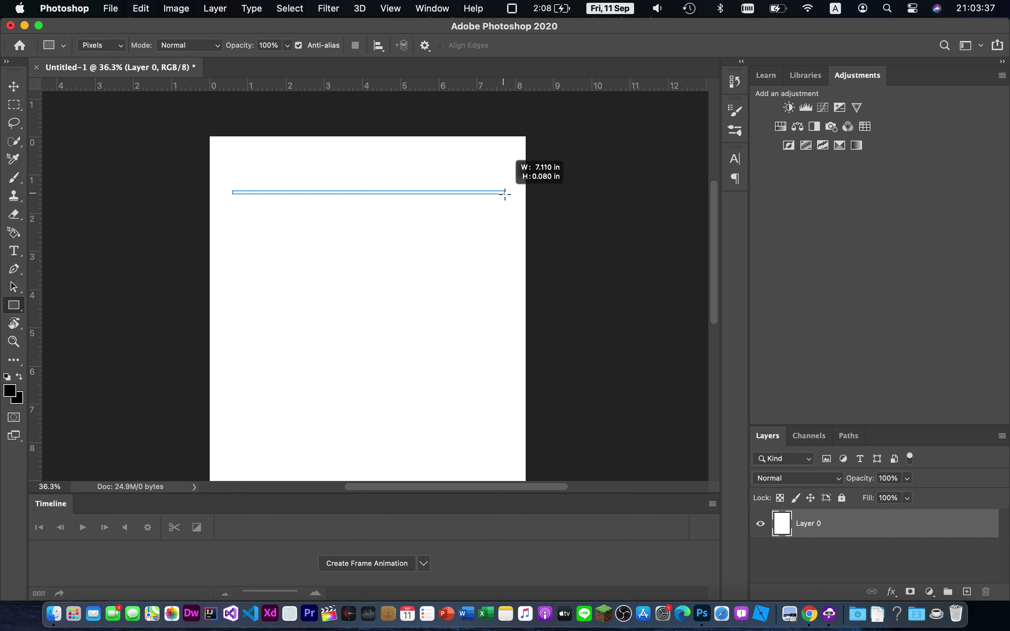
{"action": "left_click_drag", "start_coordinate": [507, 195], "coordinate": [507, 195]}
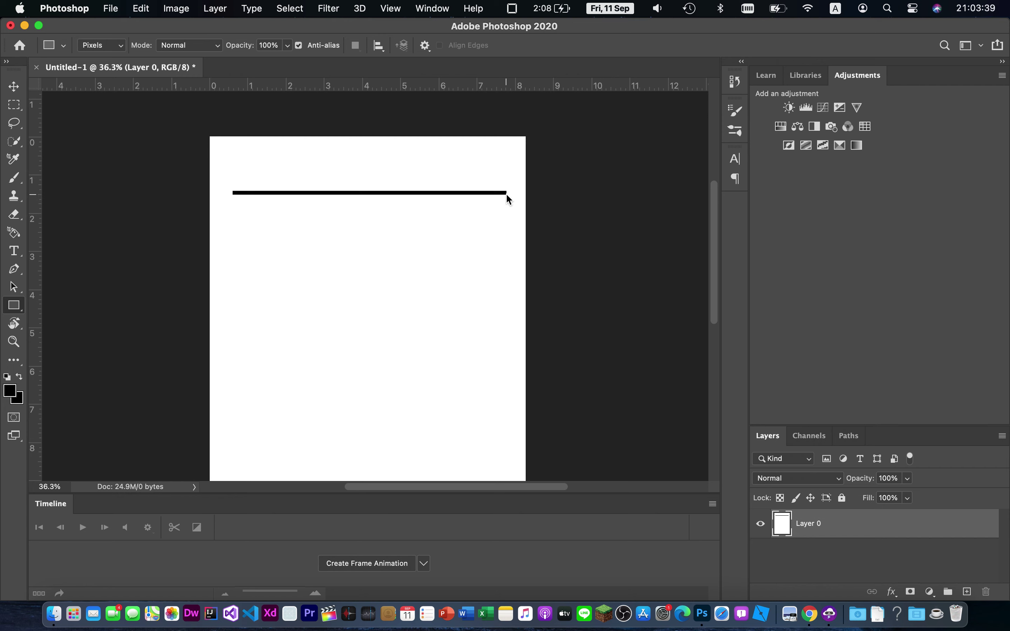
{"action": "left_click", "coordinate": [14, 86]}
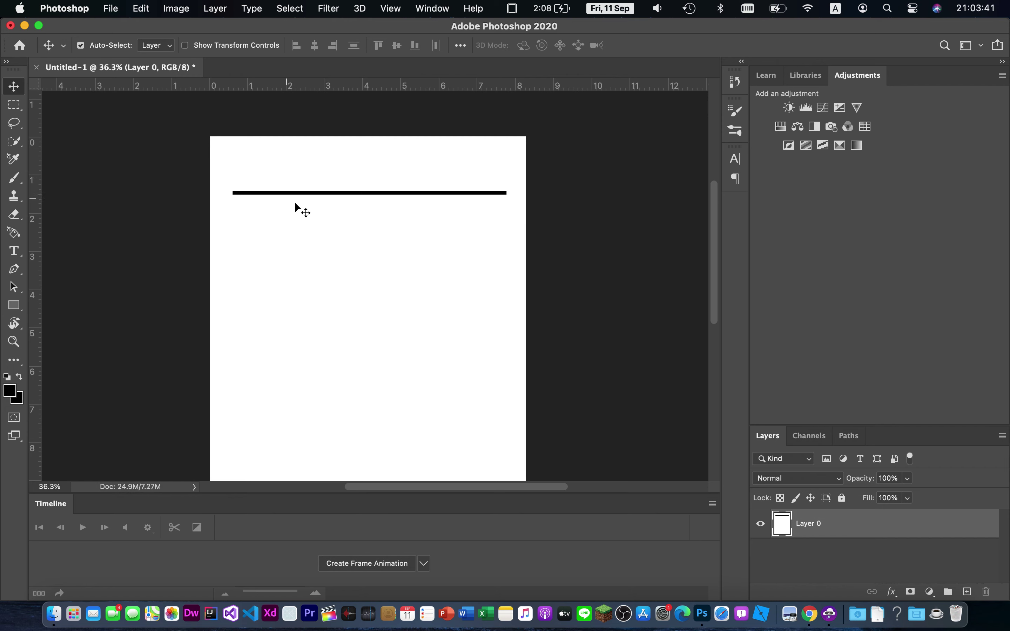
{"action": "key", "text": "super+z"}
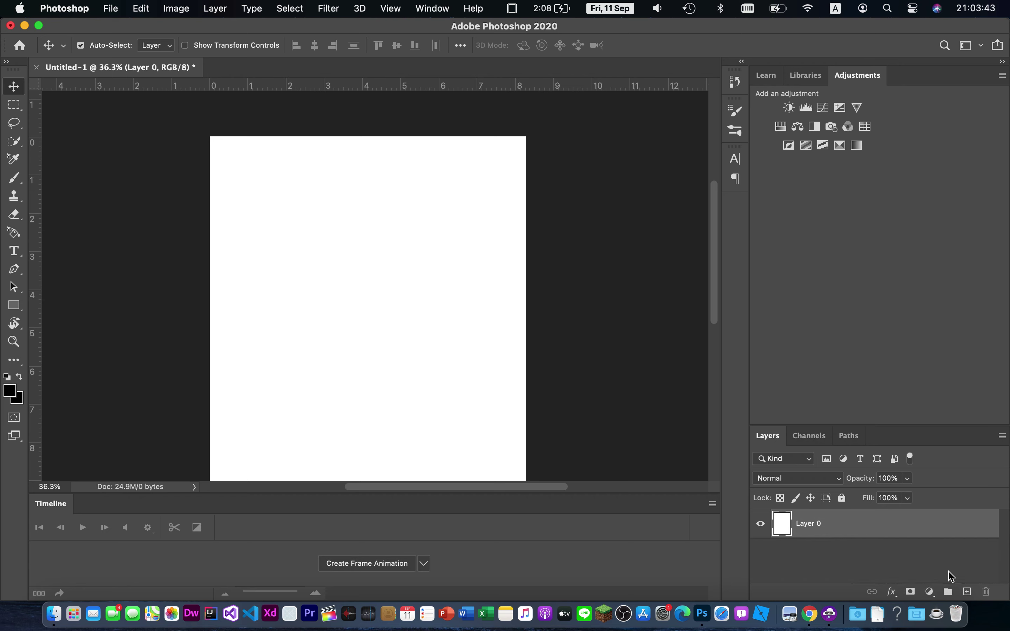
Step: Add a new empty Layer 1 above Layer 0 and select it
{"action": "left_click", "coordinate": [967, 591]}
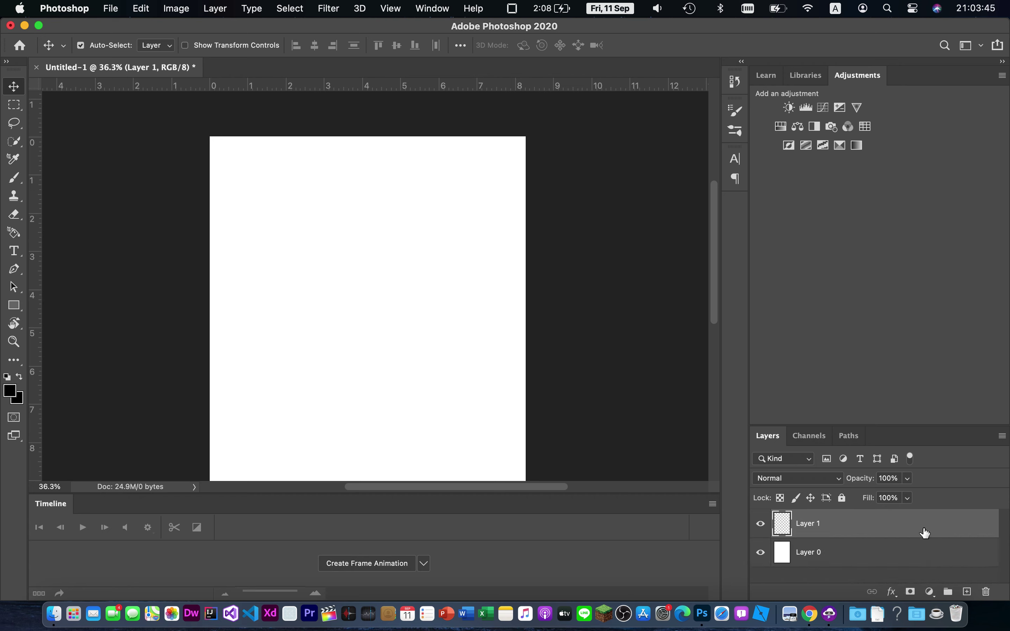
{"action": "left_click", "coordinate": [874, 554]}
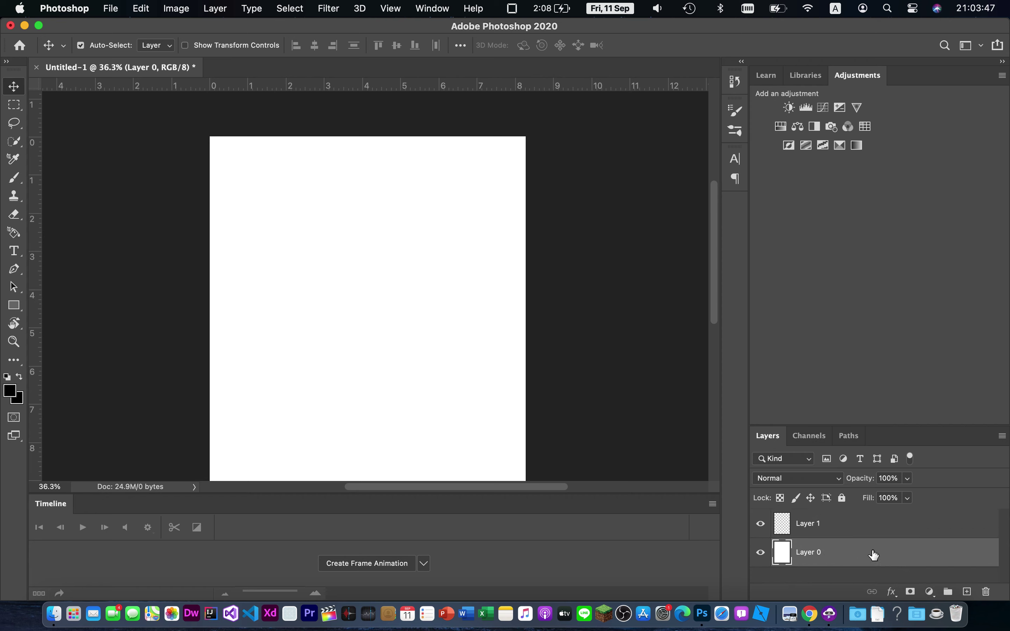
{"action": "left_click", "coordinate": [872, 530]}
{"action": "left_click", "coordinate": [14, 304]}
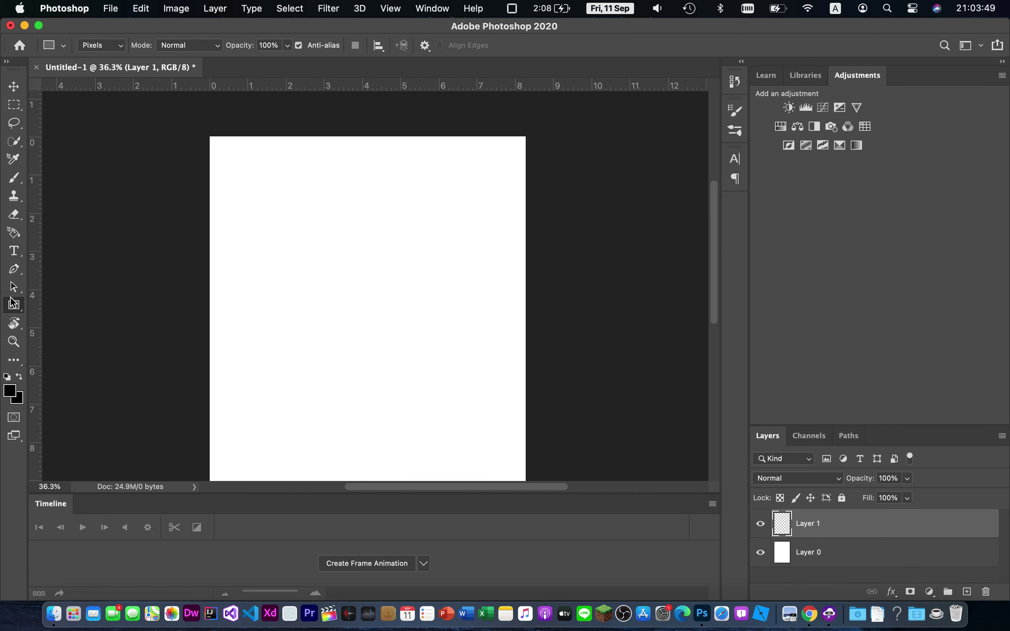
Step: Draw a thin black bar across the page top, nudge it lower, and start a text layer above it
{"action": "left_click_drag", "start_coordinate": [229, 170], "coordinate": [507, 171]}
{"action": "key", "text": "v"}
{"action": "left_click_drag", "start_coordinate": [342, 172], "coordinate": [342, 182]}
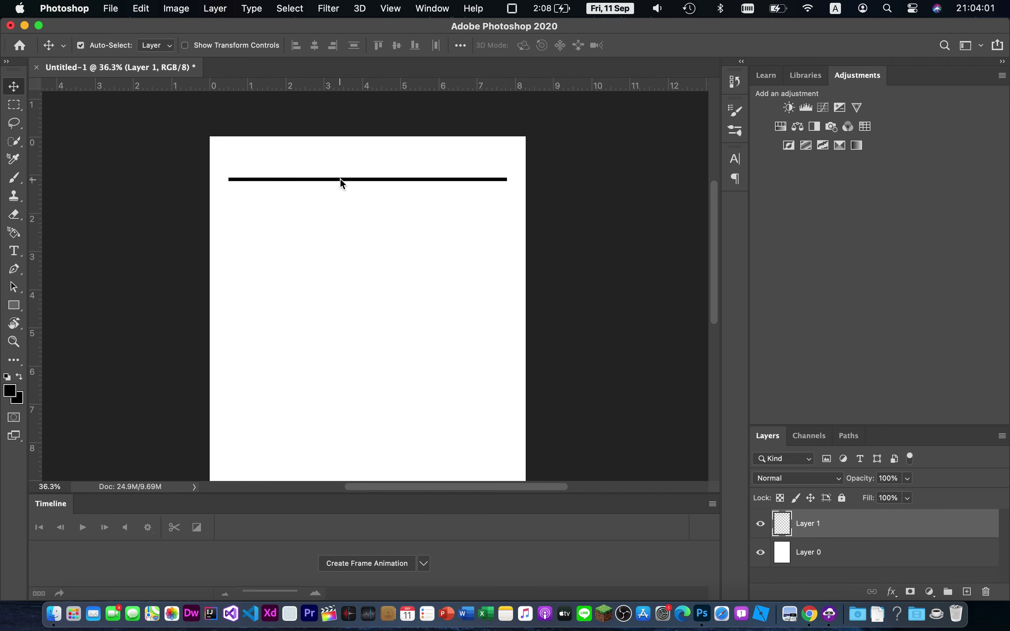
{"action": "key", "text": "t"}
{"action": "left_click", "coordinate": [239, 165]}
{"action": "left_click", "coordinate": [412, 46]}
Step: Type a 48 pt 'AIRWAVY' title above the rule's left end, fixing typos
{"action": "left_click", "coordinate": [397, 229]}
{"action": "left_click", "coordinate": [412, 46]}
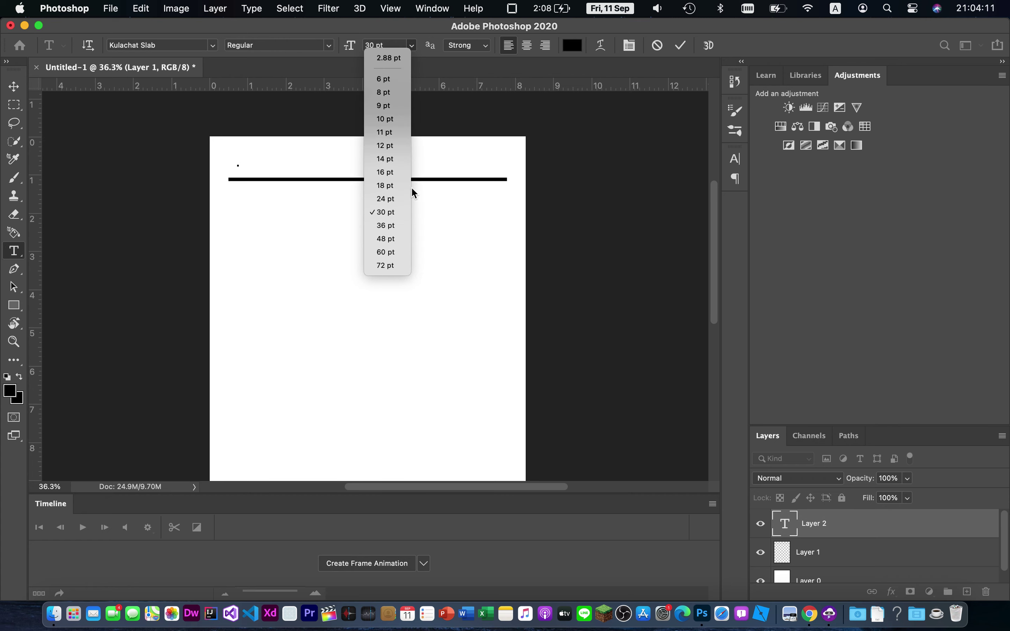
{"action": "left_click", "coordinate": [395, 239]}
{"action": "type", "text": "AIRWVAY"}
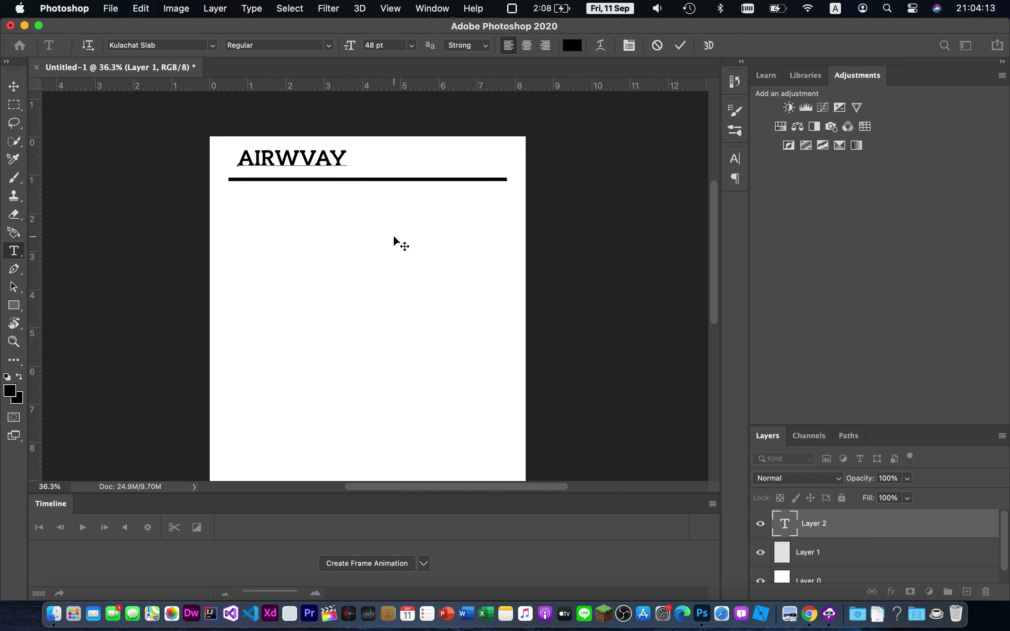
{"action": "key", "text": "BackSpace"}
{"action": "key", "text": "BackSpace"}
{"action": "key", "text": "BackSpace"}
{"action": "type", "text": "AVCY"}
{"action": "key", "text": "BackSpace"}
{"action": "key", "text": "BackSpace"}
{"action": "type", "text": "Y"}
{"action": "left_click_drag", "start_coordinate": [369, 205], "coordinate": [365, 205]}
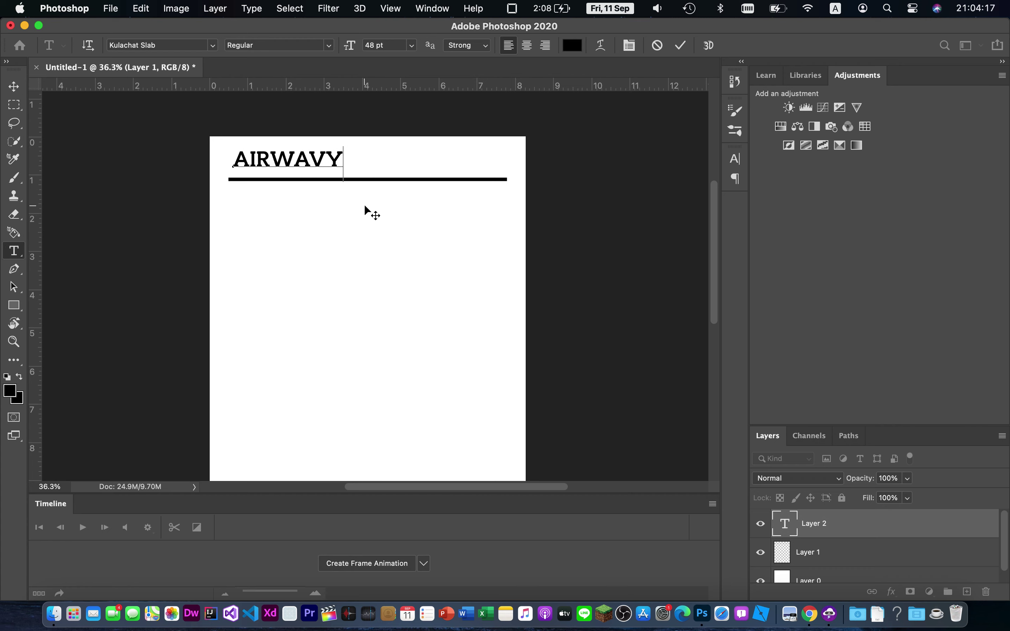
{"action": "type", "text": "]"}
{"action": "key", "text": "Escape"}
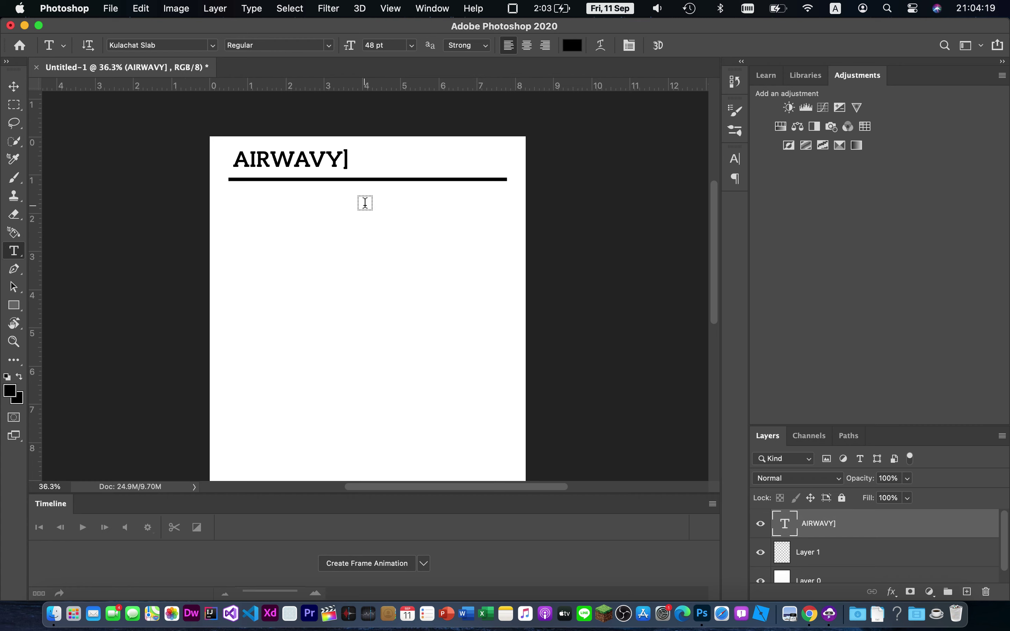
Step: Remove the stray bracket after AIRWAVY and commit the title
{"action": "left_click", "coordinate": [350, 158]}
{"action": "key", "text": "BackSpace"}
{"action": "type", "text": "7"}
{"action": "key", "text": "BackSpace"}
{"action": "key", "text": "Escape"}
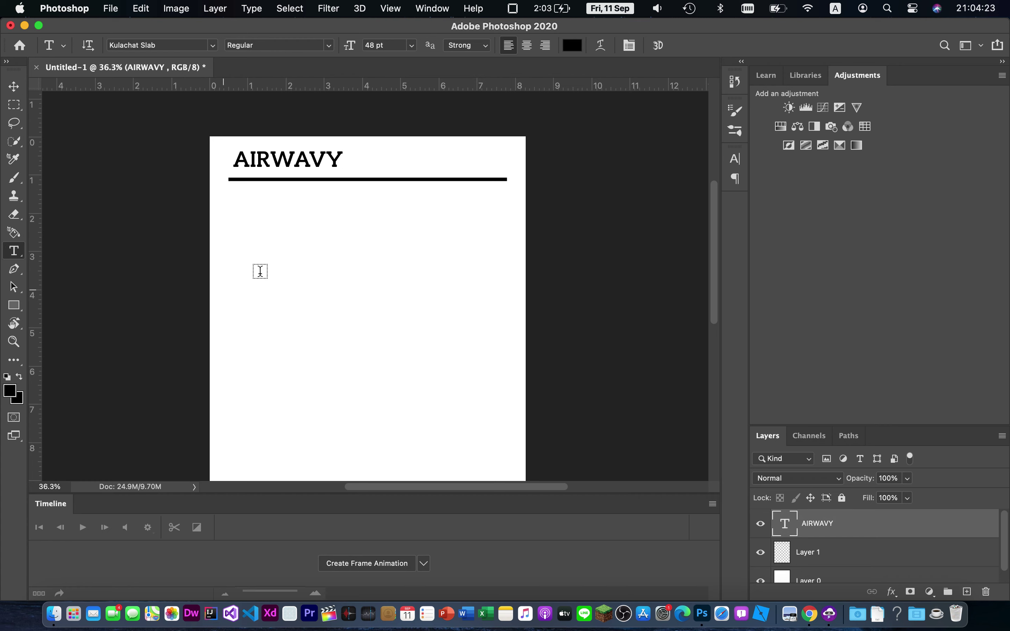
Step: Add a top-right text block with 'Date:' and 'Name:' lines
{"action": "left_click", "coordinate": [433, 154]}
{"action": "type", "text": "Date:"}
{"action": "key", "text": "Return"}
{"action": "type", "text": "Mx"}
{"action": "key", "text": "BackSpace"}
{"action": "key", "text": "BackSpace"}
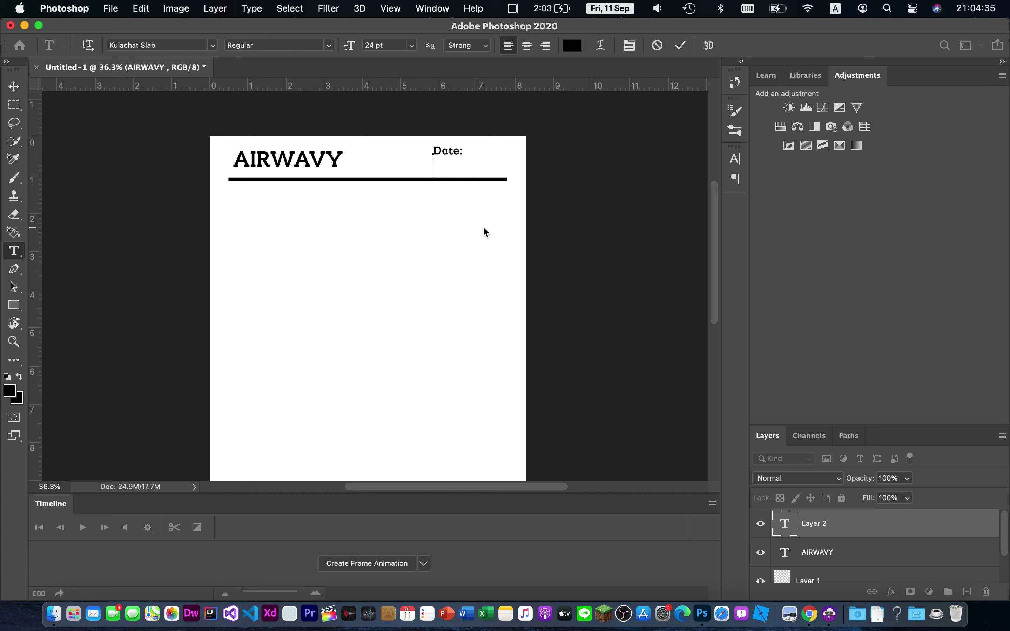
{"action": "type", "text": "Name:"}
Step: Shift the Date/Name block left and put an underscore blank after 'Date:'
{"action": "left_click_drag", "start_coordinate": [480, 228], "coordinate": [467, 227]}
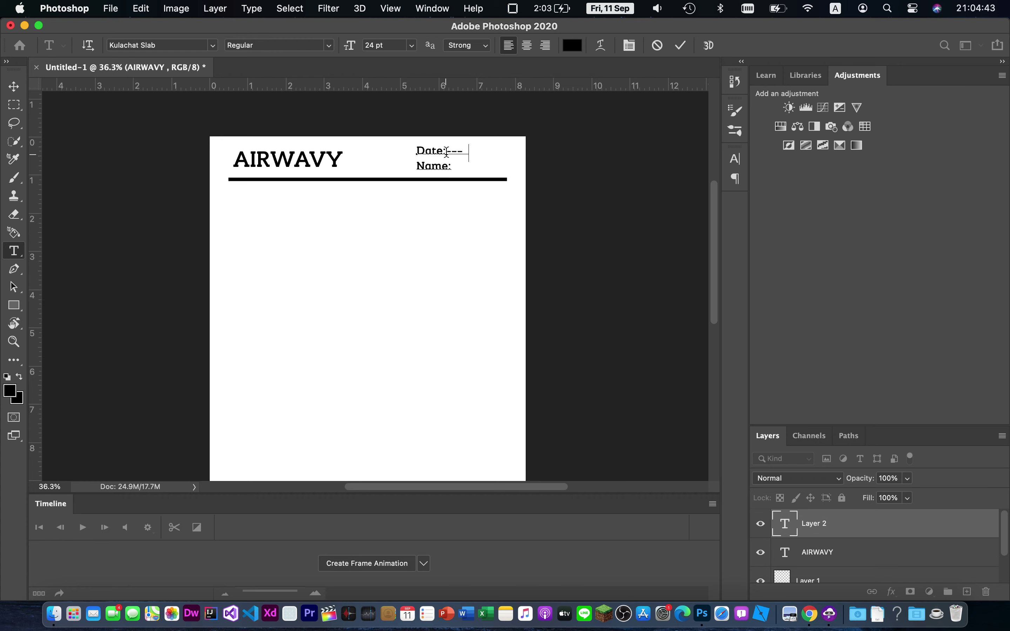
{"action": "key", "text": "BackSpace"}
{"action": "key", "text": "BackSpace"}
{"action": "key", "text": "BackSpace"}
{"action": "type", "text": "___________"}
{"action": "left_click", "coordinate": [457, 169]}
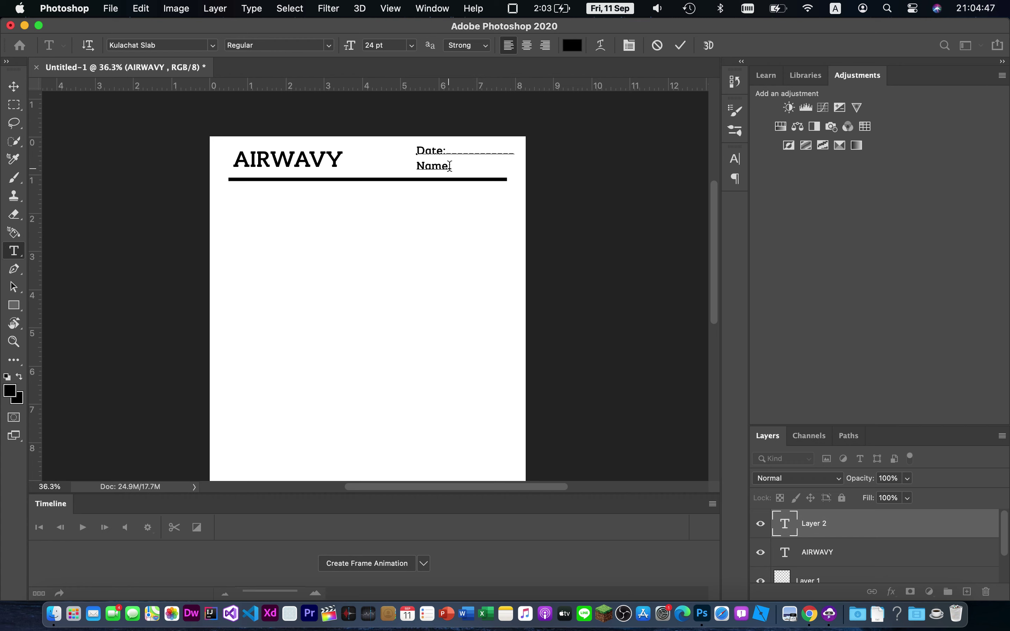